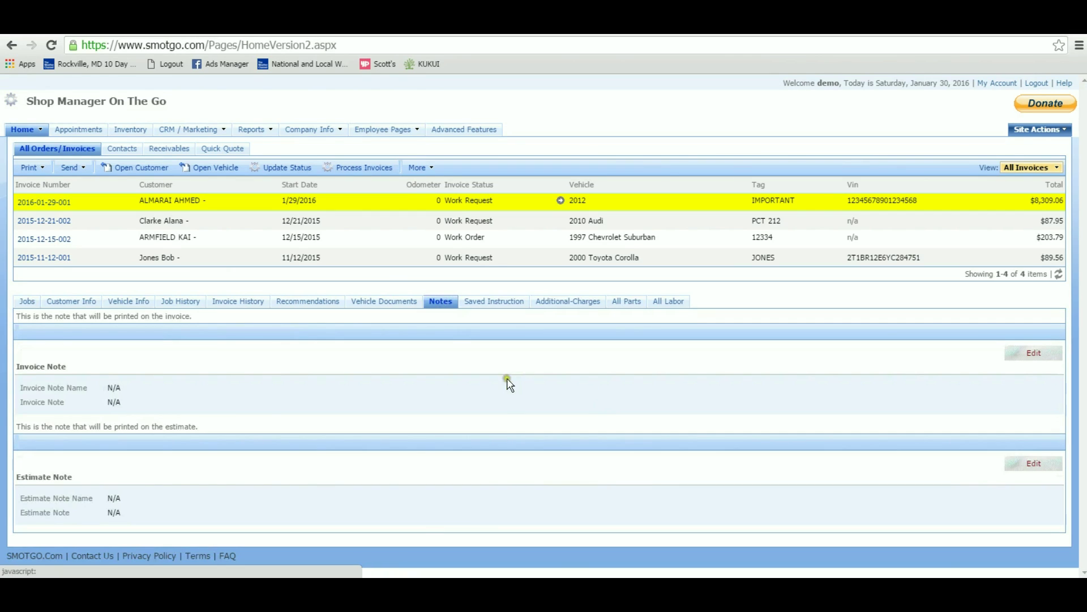
Edit the invoice note of the highlighted work request and start a new saved invoice note from its note name list.
{"action": "left_click", "coordinate": [441, 407]}
{"action": "left_click", "coordinate": [1034, 353]}
{"action": "left_click", "coordinate": [264, 415]}
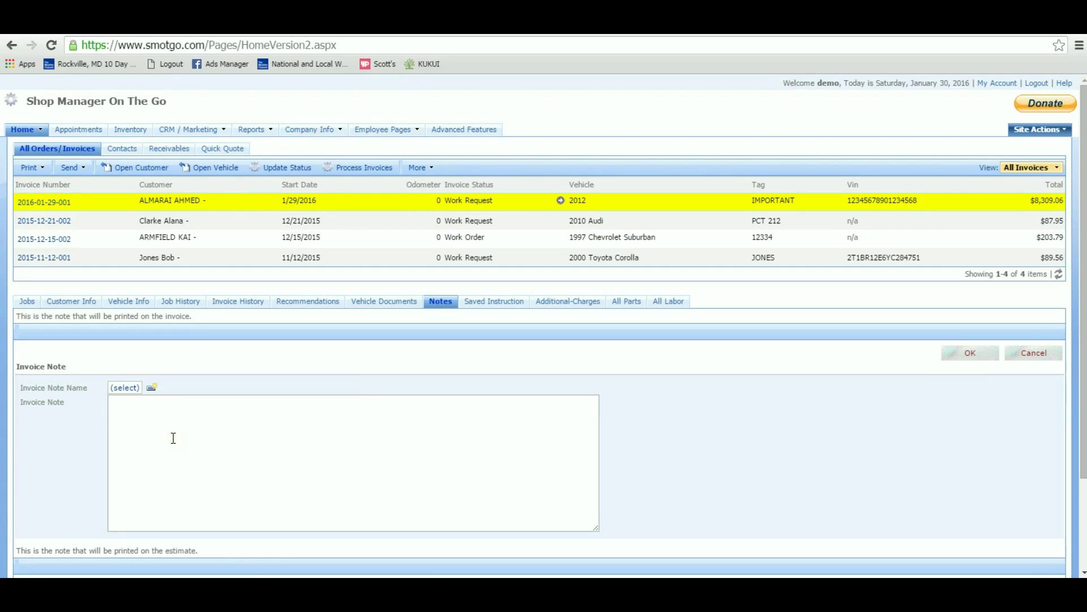
{"action": "left_click", "coordinate": [205, 444]}
{"action": "left_click", "coordinate": [31, 390]}
{"action": "left_click", "coordinate": [124, 388]}
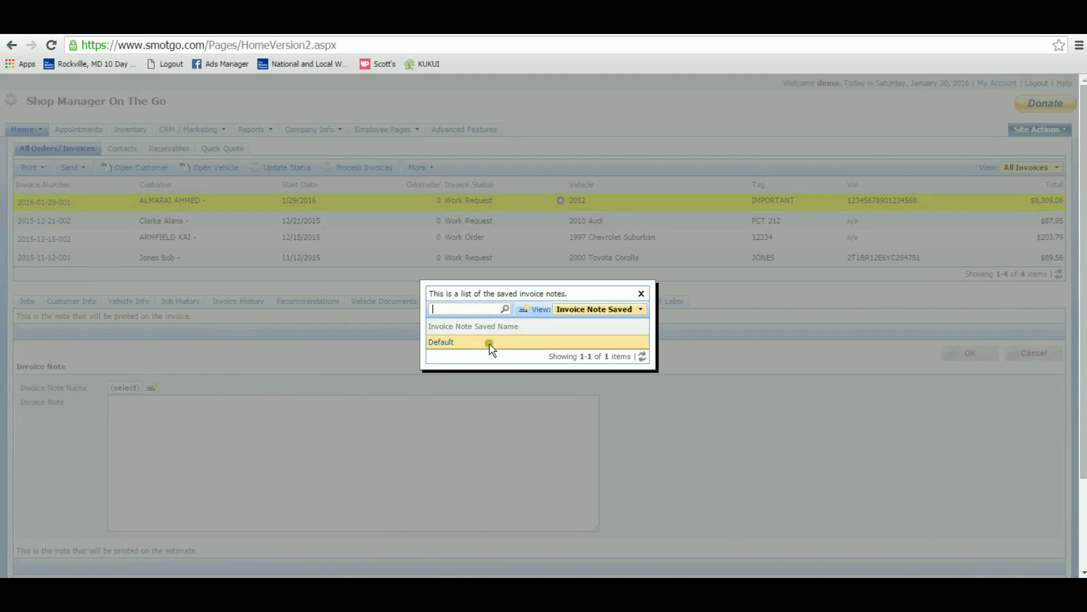
{"action": "left_click", "coordinate": [523, 308]}
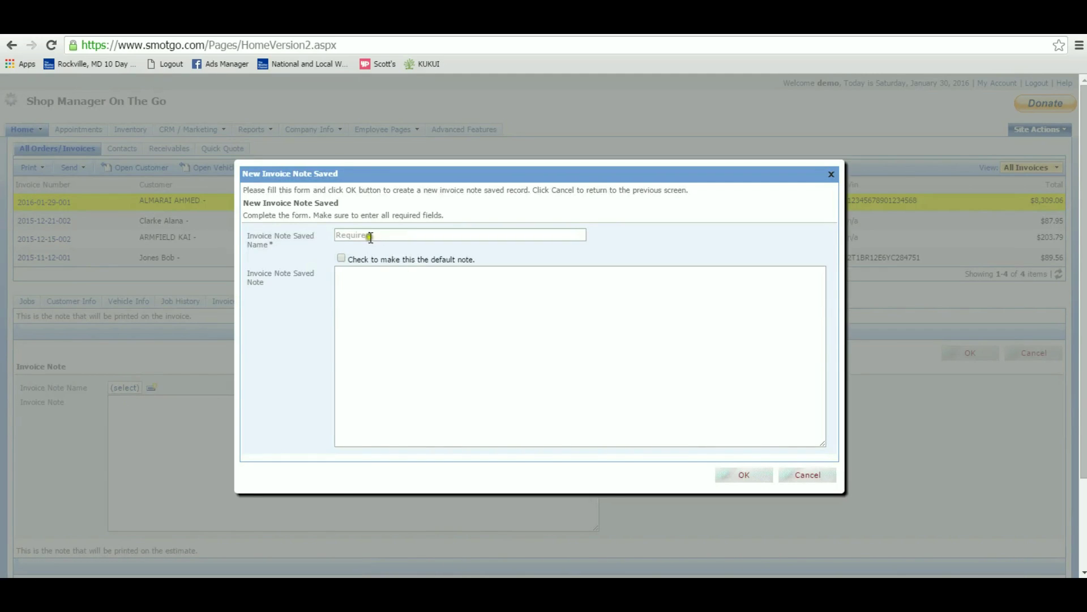
Name the new saved invoice note "Saved Invoice Note".
{"action": "left_click", "coordinate": [380, 237]}
{"action": "type", "text": "Saved Note"}
{"action": "type", "text": "Invoice Note"}
{"action": "key", "text": "Delete"}
{"action": "key", "text": "Delete"}
{"action": "key", "text": "Delete"}
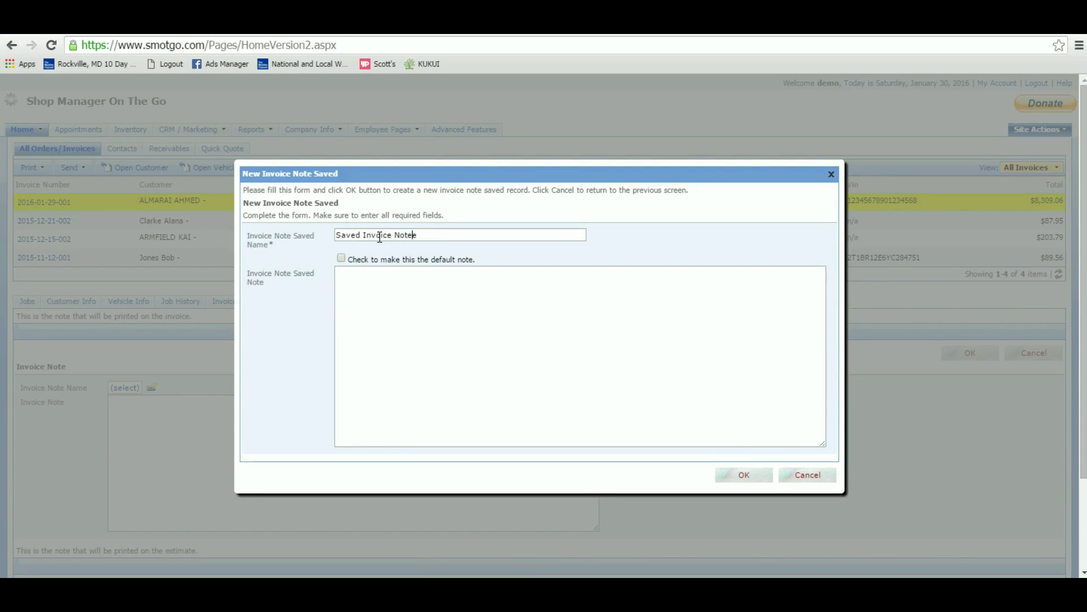
Copy the saved note's name into its note text so the text reads "Saved Invoice Note".
{"action": "left_click_drag", "start_coordinate": [424, 237], "coordinate": [307, 225]}
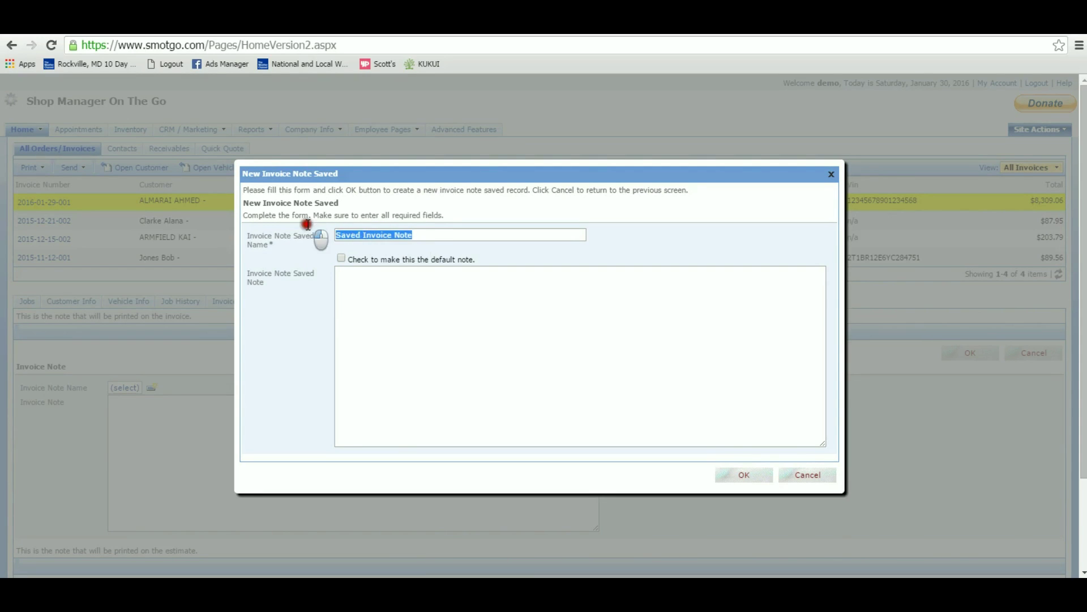
{"action": "key", "text": "ctrl+c"}
{"action": "left_click", "coordinate": [383, 303]}
{"action": "key", "text": "ctrl+v"}
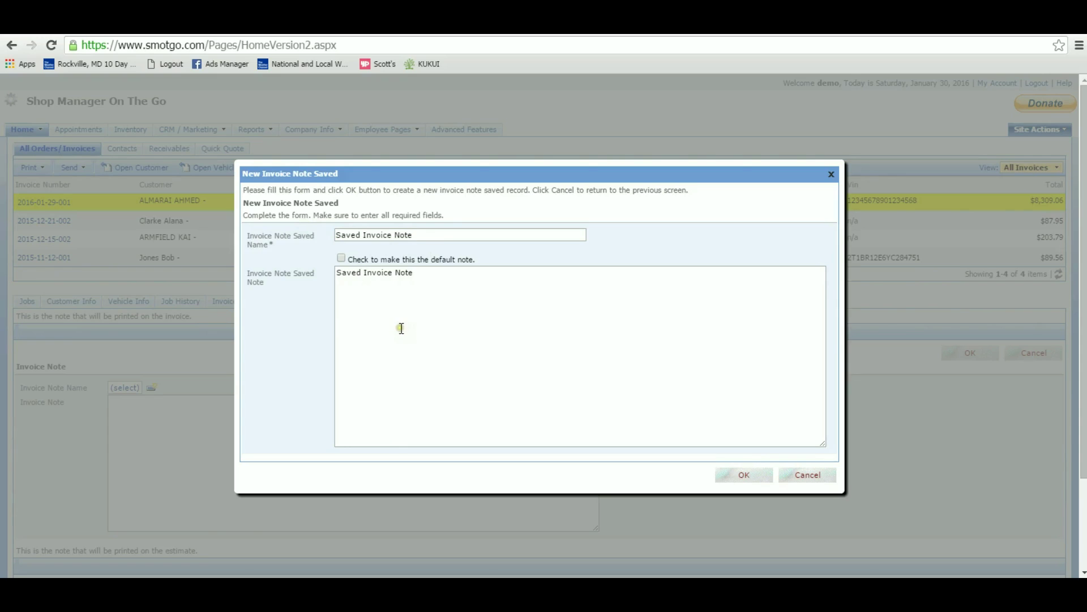
Mark the new note as the default note, create it, and save it as the work request's invoice note.
{"action": "left_click", "coordinate": [341, 260]}
{"action": "left_click_drag", "start_coordinate": [425, 235], "coordinate": [332, 235]}
{"action": "left_click", "coordinate": [745, 475]}
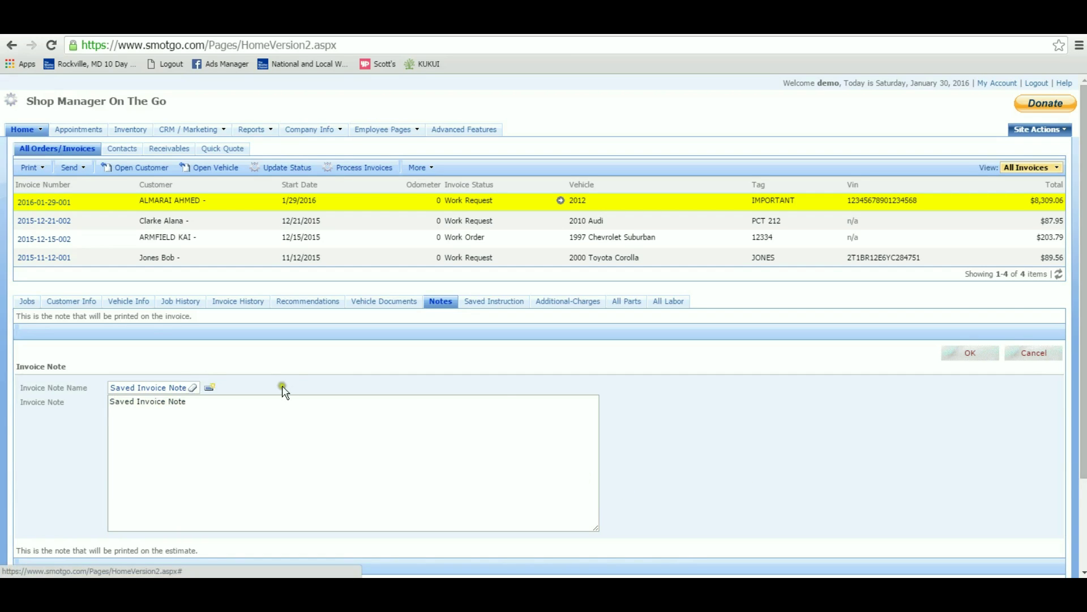
{"action": "left_click", "coordinate": [963, 359]}
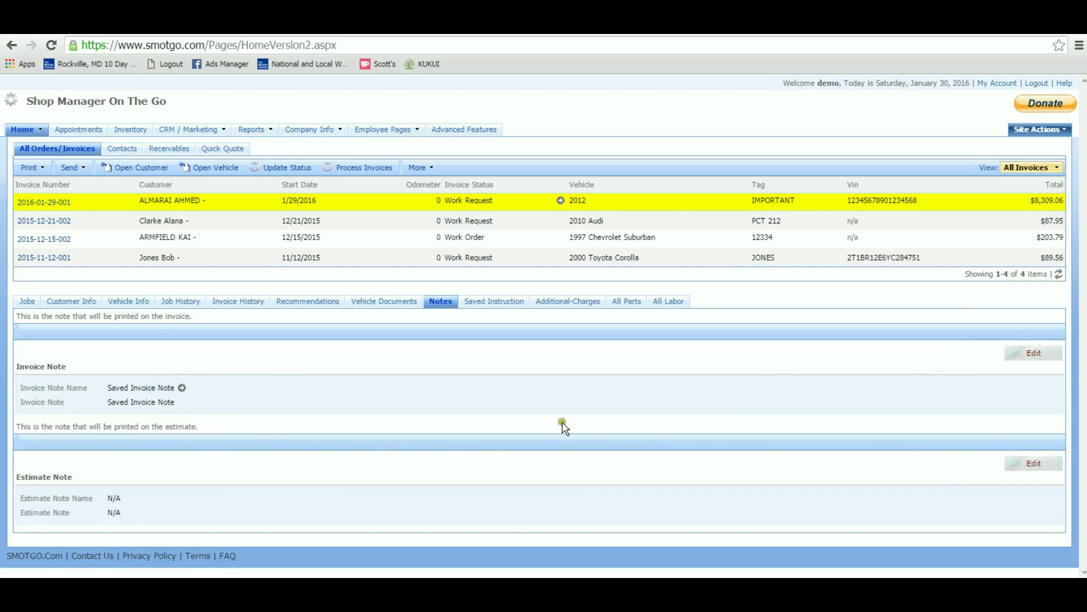
Replace the work request's invoice note with the saved note "Default" and save the change.
{"action": "left_click", "coordinate": [1016, 348]}
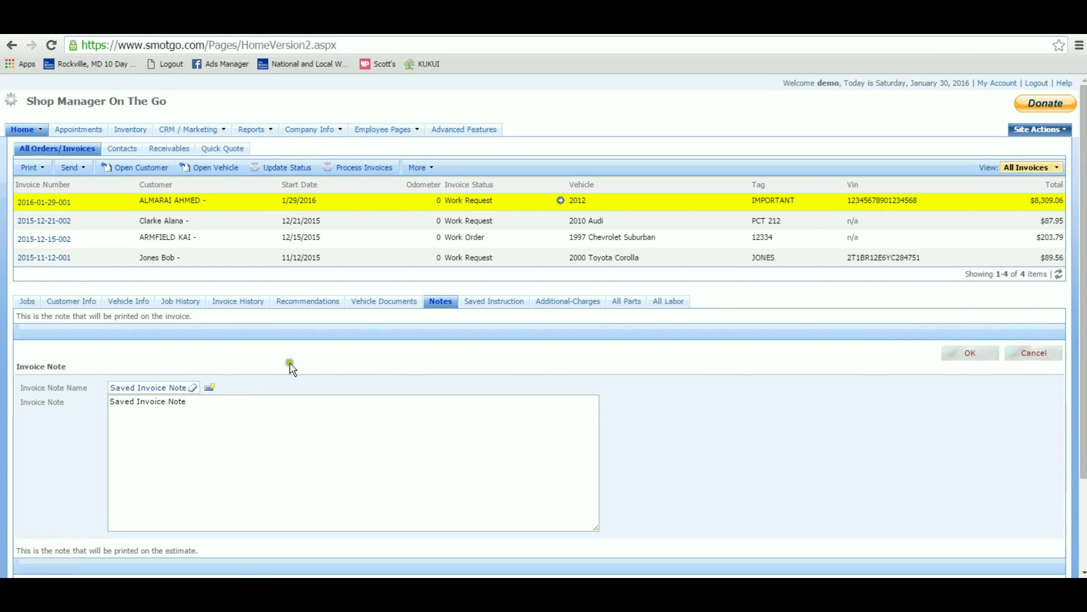
{"action": "left_click", "coordinate": [137, 388]}
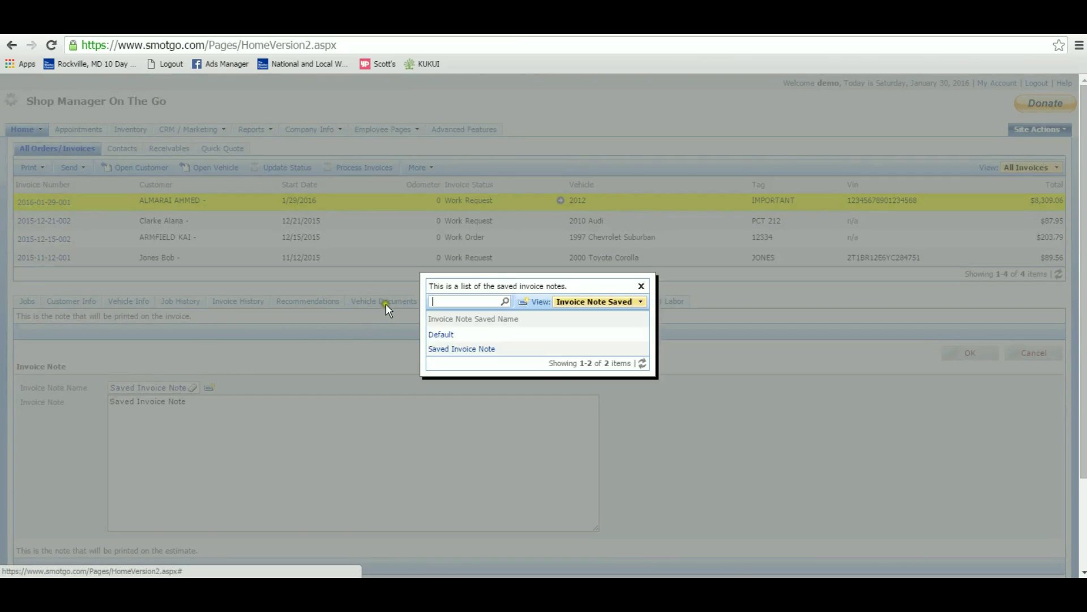
{"action": "left_click", "coordinate": [473, 335]}
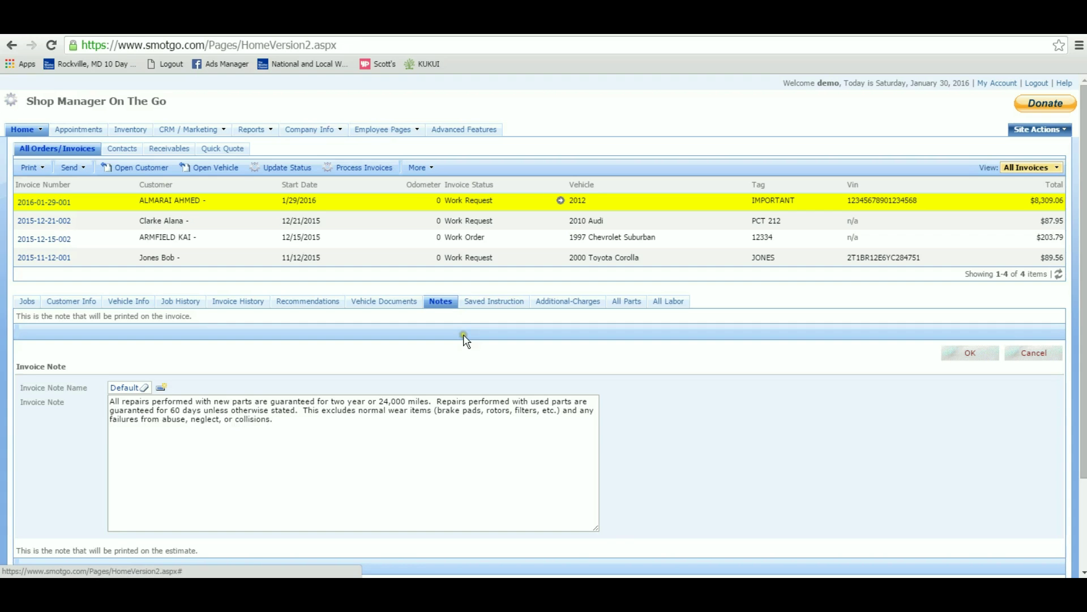
{"action": "left_click_drag", "start_coordinate": [311, 423], "coordinate": [103, 379]}
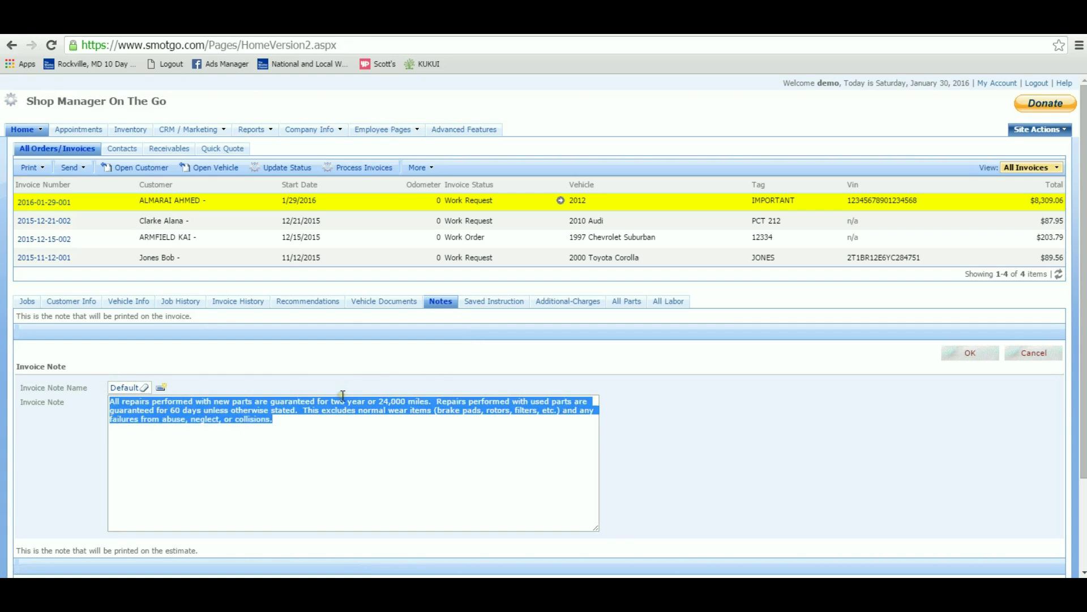
{"action": "left_click", "coordinate": [970, 353]}
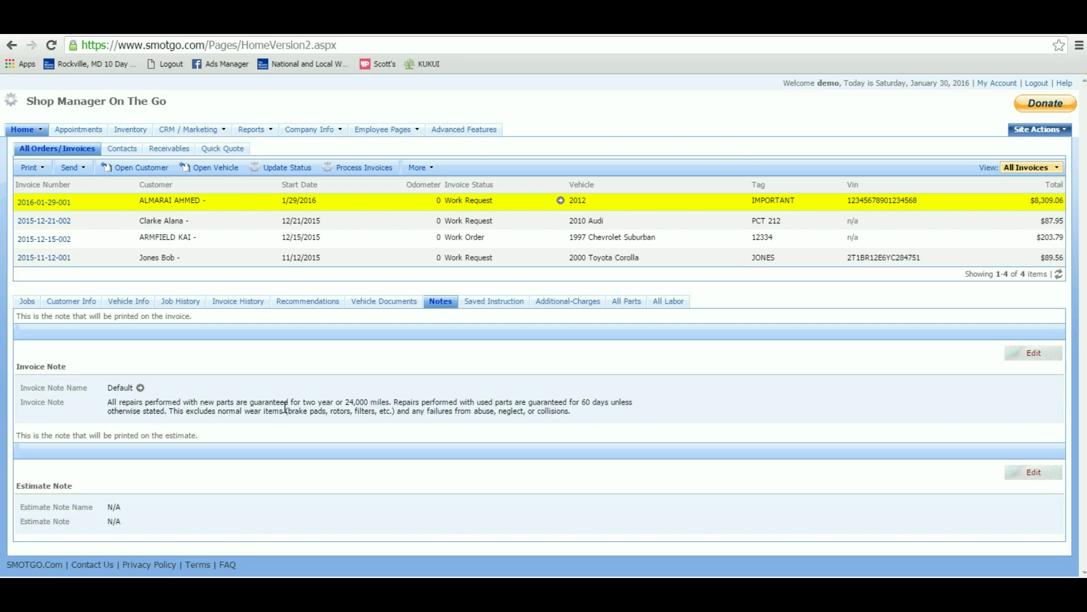
Edit the saved invoice note "Default" to make it the default note, and save the record.
{"action": "left_click", "coordinate": [282, 406]}
{"action": "left_click", "coordinate": [357, 517]}
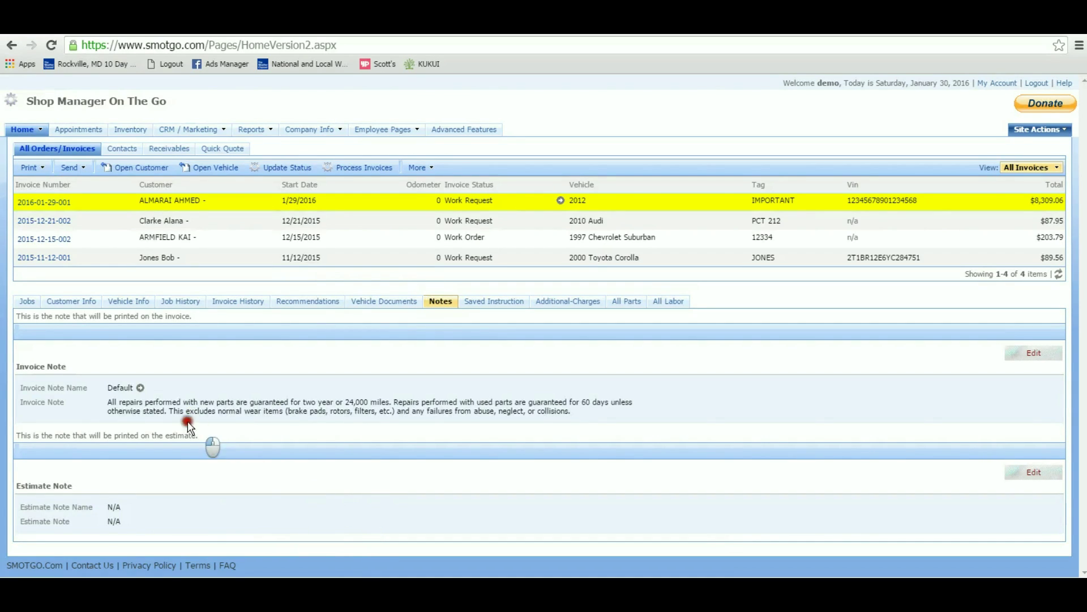
{"action": "left_click", "coordinate": [140, 388]}
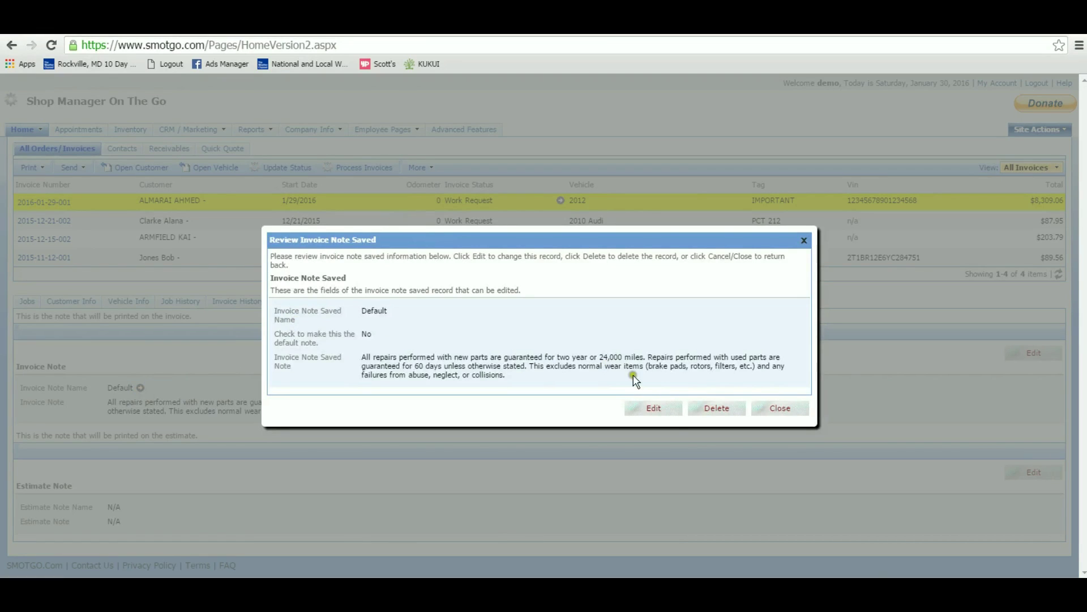
{"action": "left_click", "coordinate": [655, 408]}
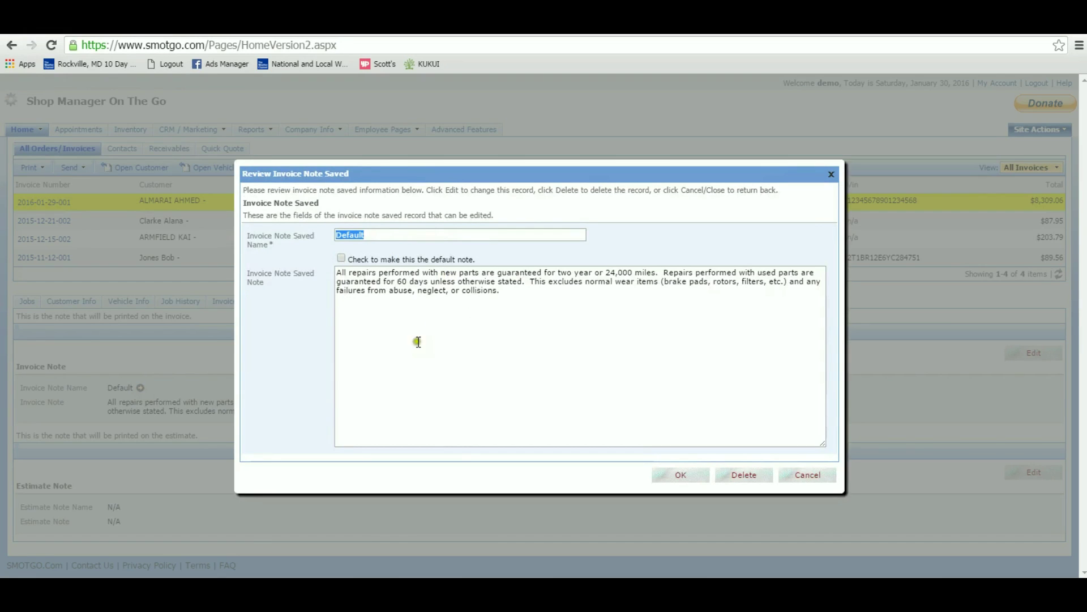
{"action": "left_click", "coordinate": [341, 258]}
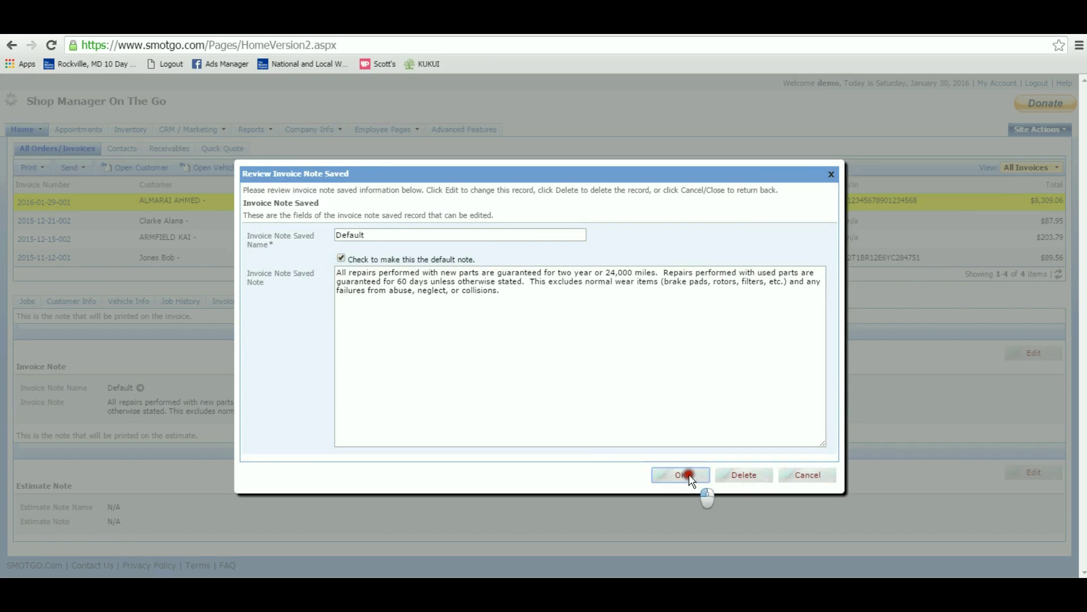
{"action": "left_click", "coordinate": [683, 475]}
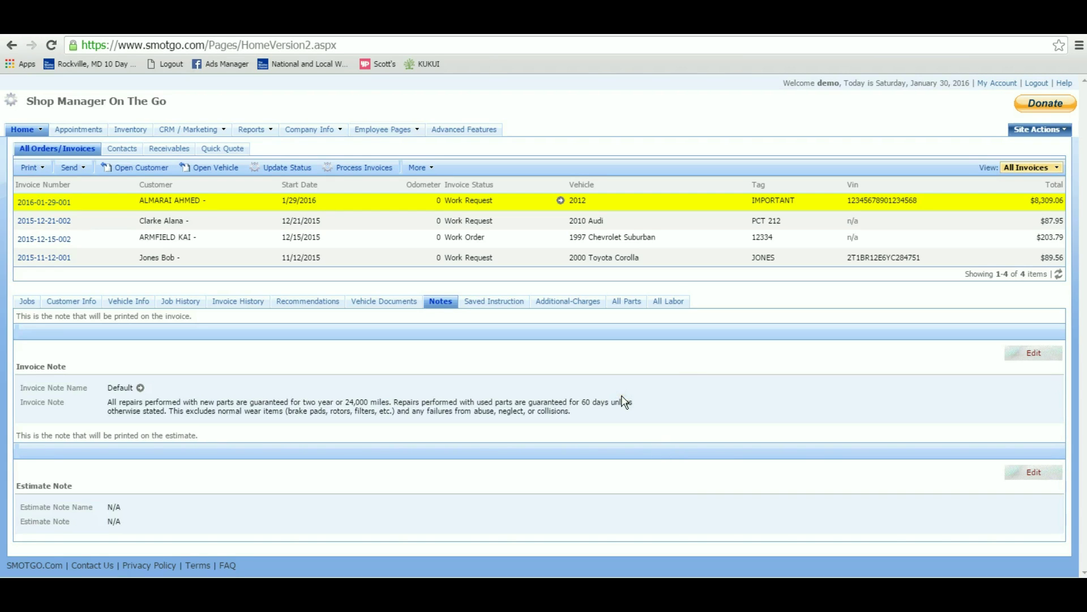
Switch the work request's invoice note to the saved note "Saved Invoice Note" and save it.
{"action": "left_click", "coordinate": [1035, 353]}
{"action": "left_click", "coordinate": [1036, 352]}
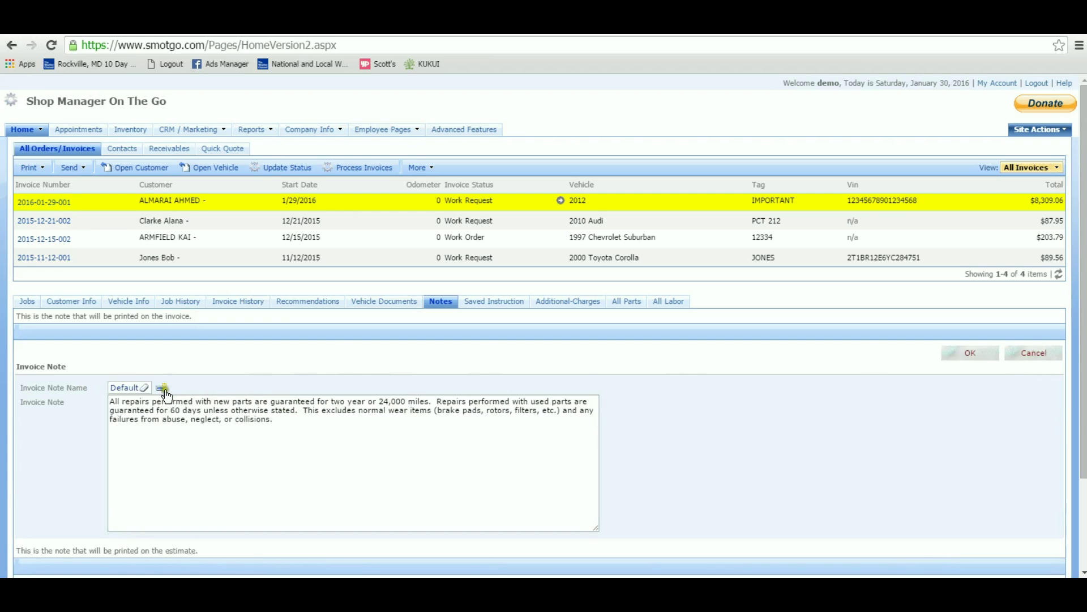
{"action": "left_click", "coordinate": [124, 390]}
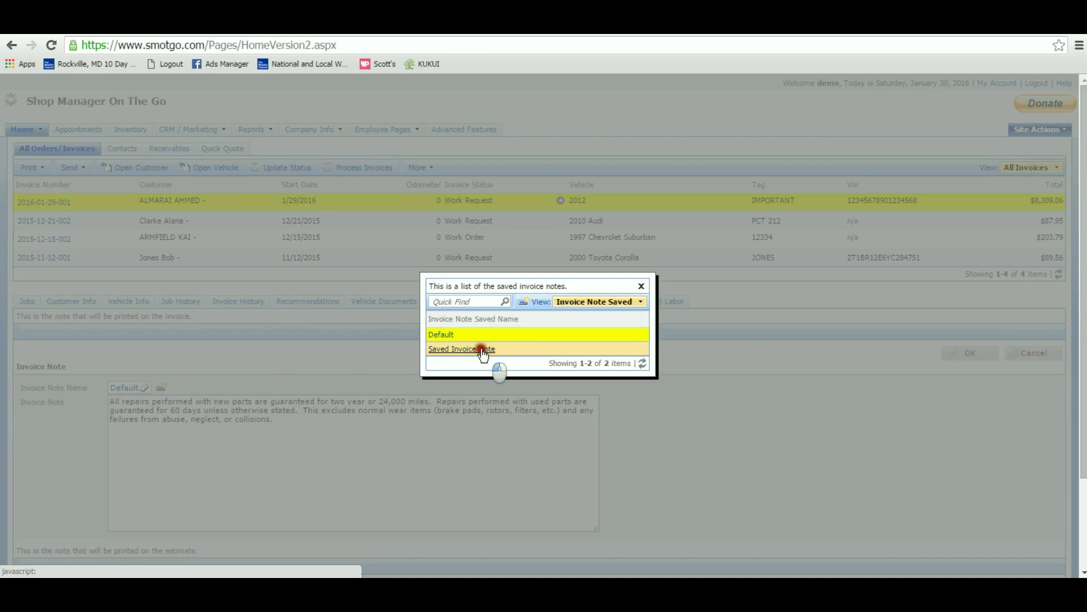
{"action": "left_click", "coordinate": [483, 350]}
{"action": "left_click", "coordinate": [963, 354]}
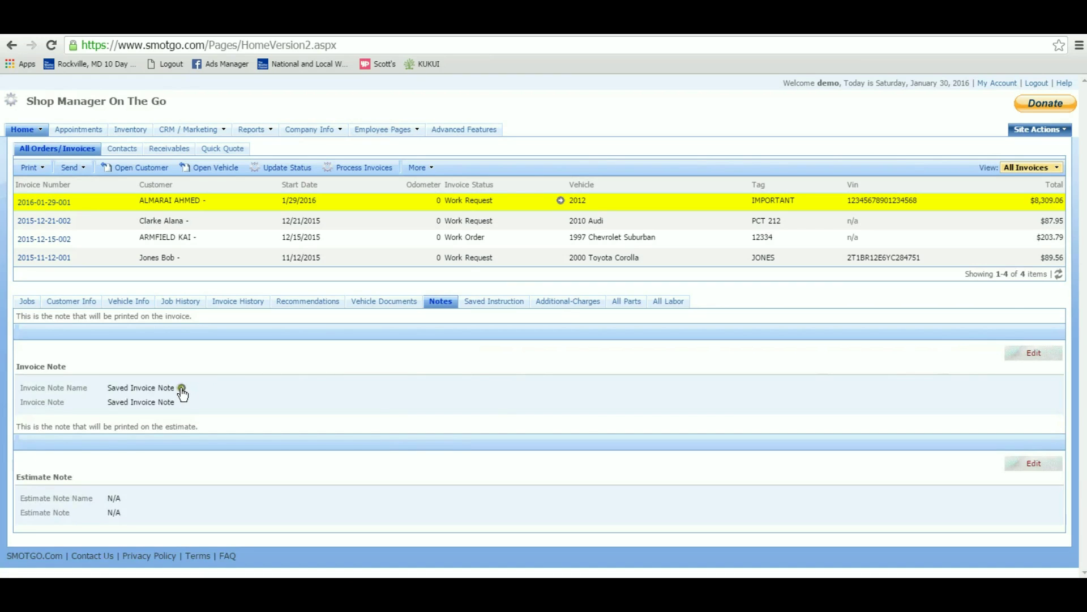
Check the default setting in the "Saved Invoice Note" record and close it without changes.
{"action": "left_click", "coordinate": [181, 388]}
{"action": "left_click", "coordinate": [652, 405]}
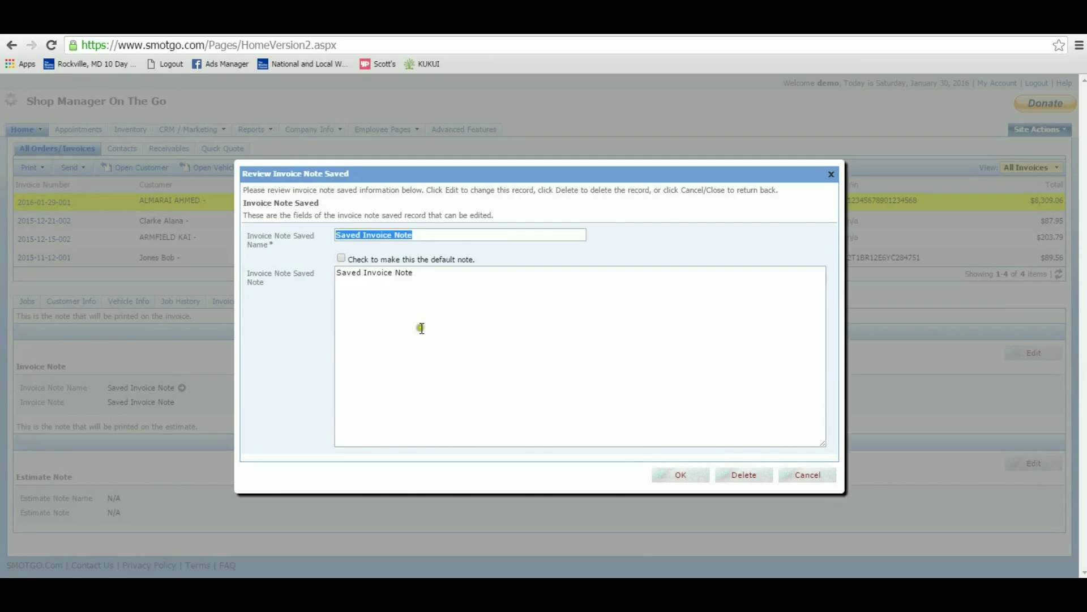
{"action": "left_click", "coordinate": [799, 478]}
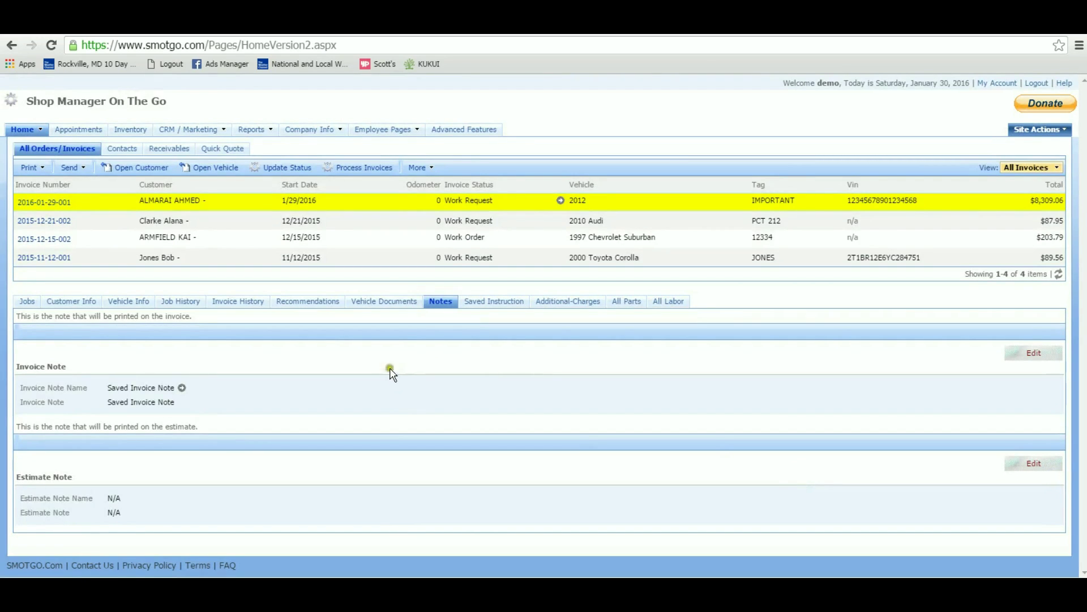
Create a saved estimate note named "Name" in the company's saved notes, with short note text, marked as default.
{"action": "left_click", "coordinate": [342, 135]}
{"action": "left_click", "coordinate": [316, 191]}
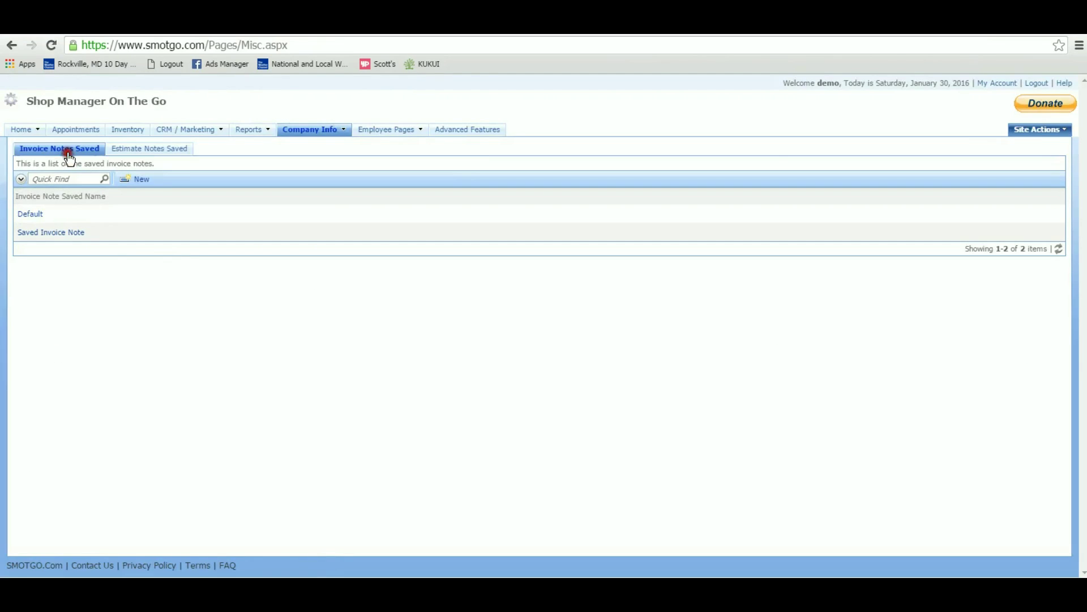
{"action": "left_click", "coordinate": [143, 154]}
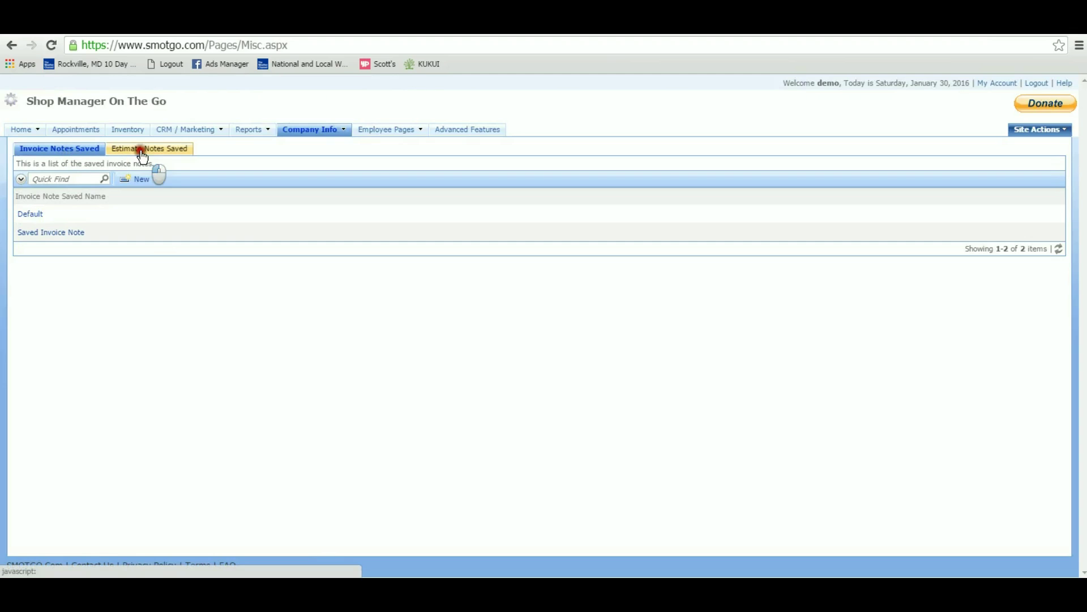
{"action": "left_click", "coordinate": [142, 180]}
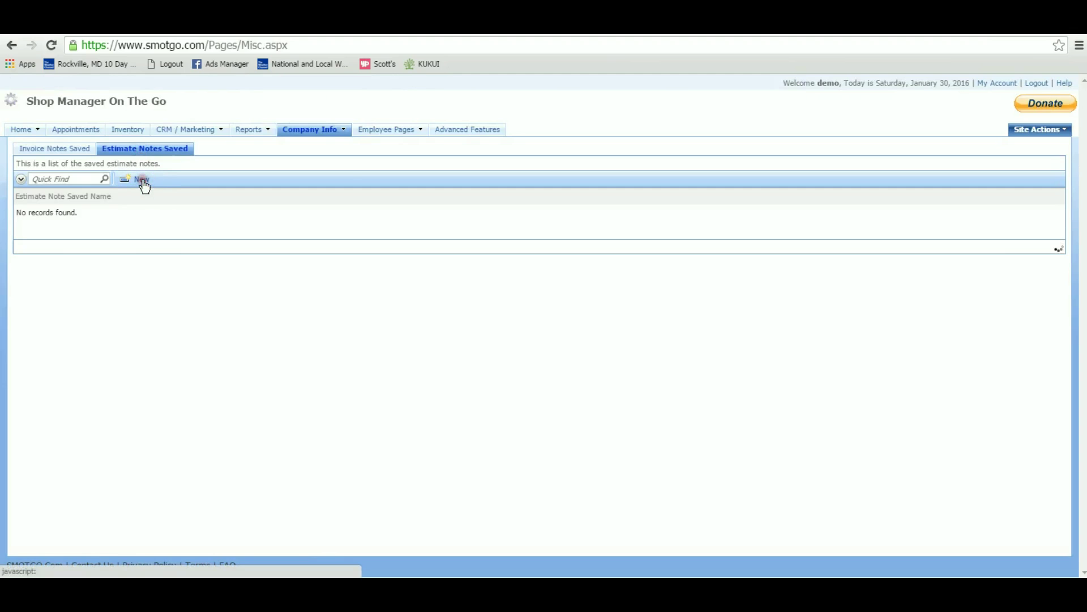
{"action": "left_click", "coordinate": [147, 244]}
{"action": "type", "text": "Name"}
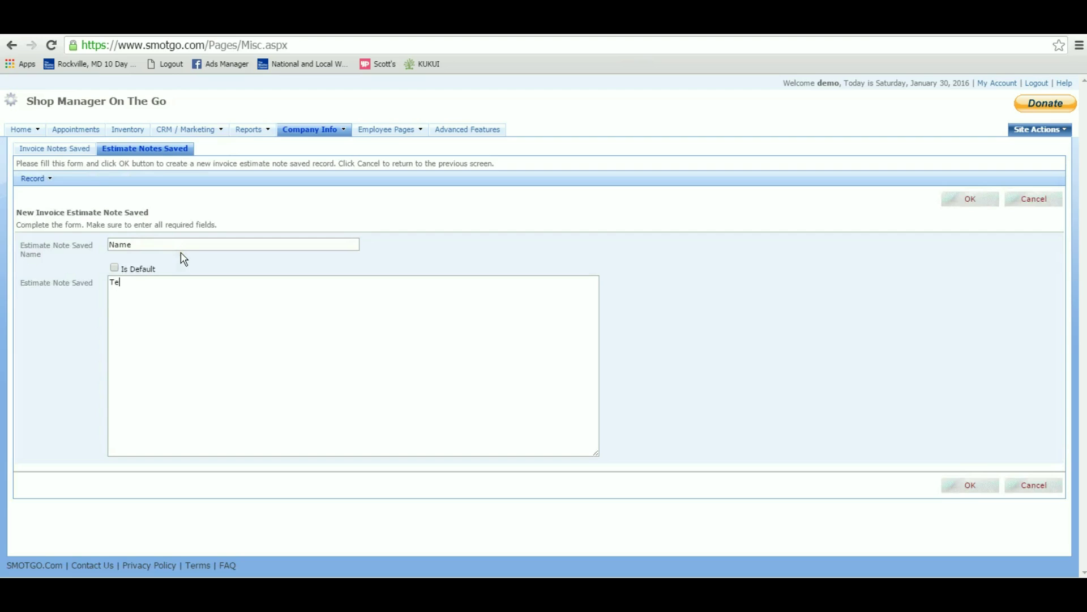
{"action": "type", "text": "t"}
{"action": "left_click", "coordinate": [114, 267]}
{"action": "left_click", "coordinate": [954, 201]}
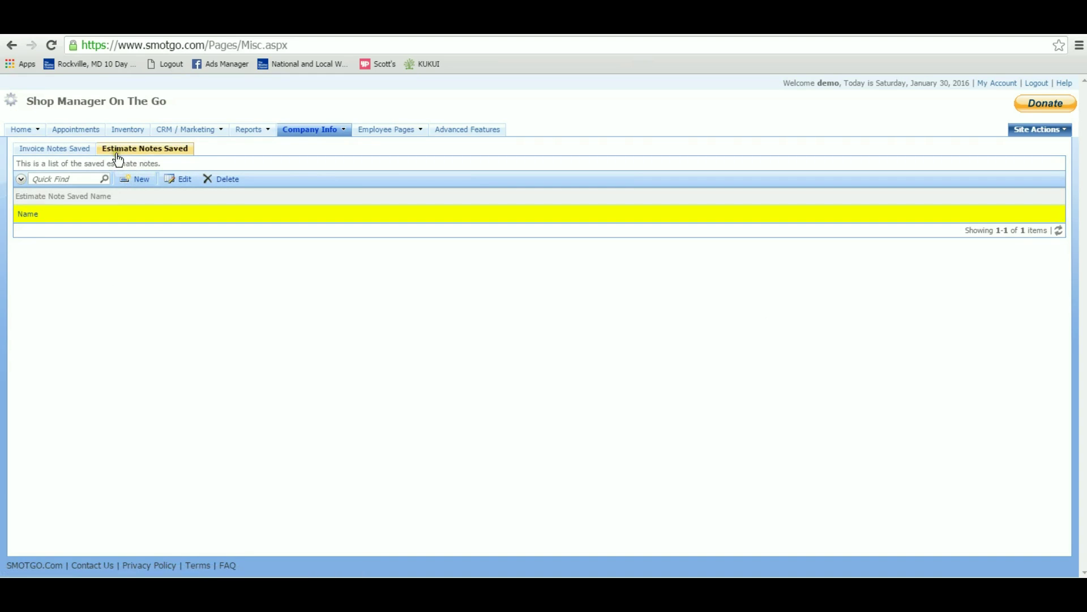
Return to the orders list and view the customer note in the highlighted order's customer record, closing it without changes.
{"action": "left_click", "coordinate": [85, 149]}
{"action": "left_click", "coordinate": [18, 129]}
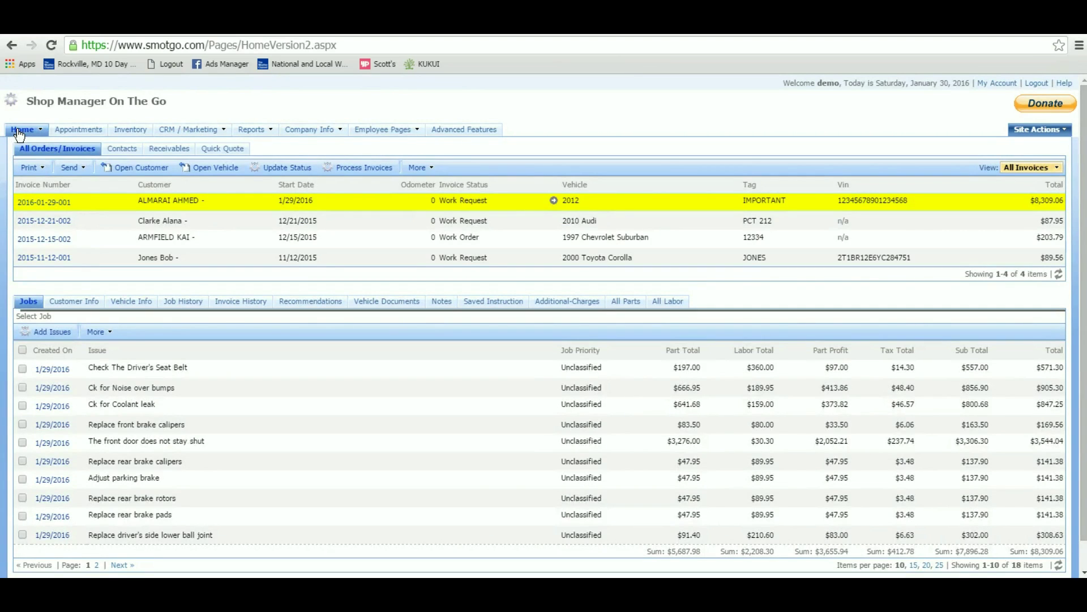
{"action": "left_click", "coordinate": [79, 304]}
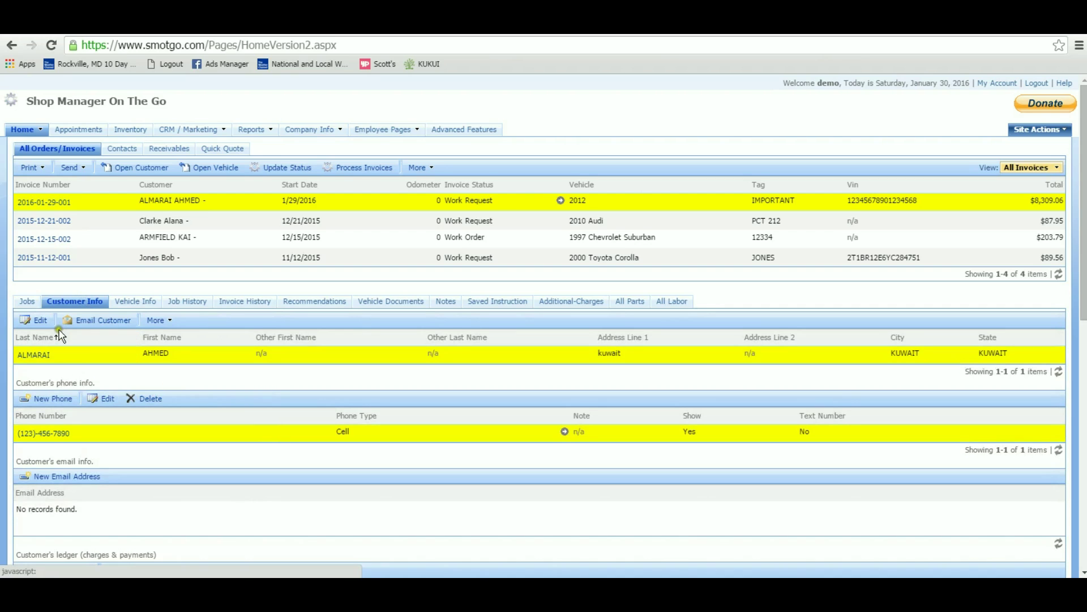
{"action": "left_click", "coordinate": [35, 320]}
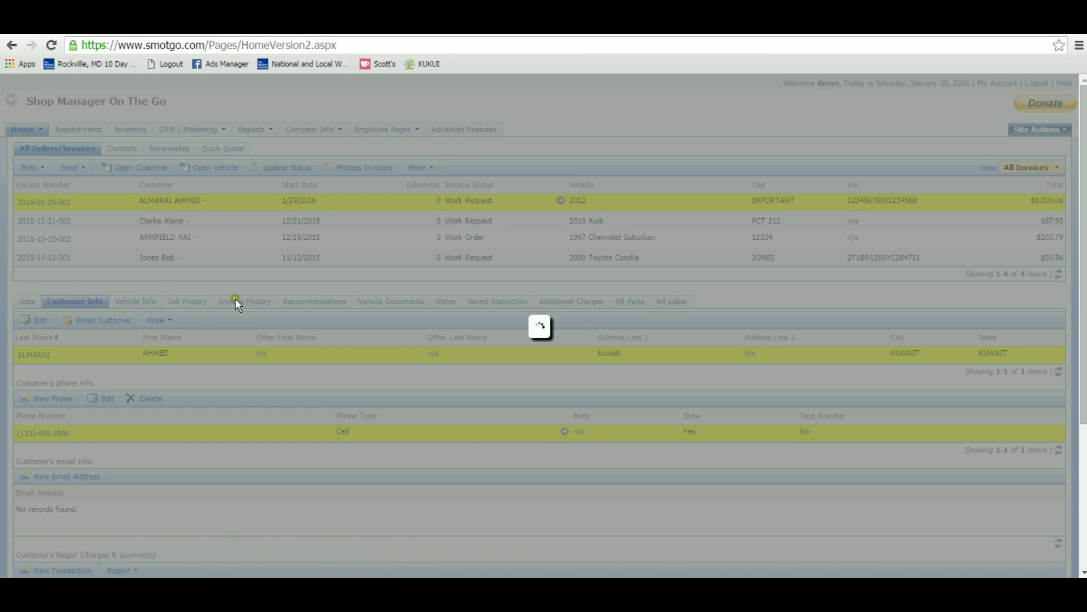
{"action": "left_click", "coordinate": [361, 202]}
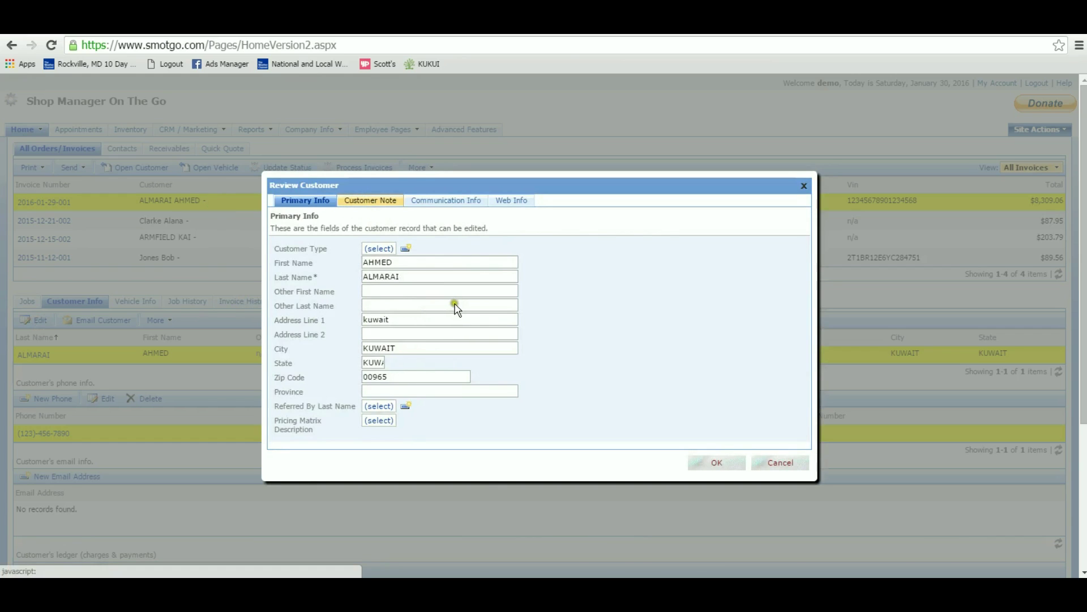
{"action": "left_click", "coordinate": [363, 202]}
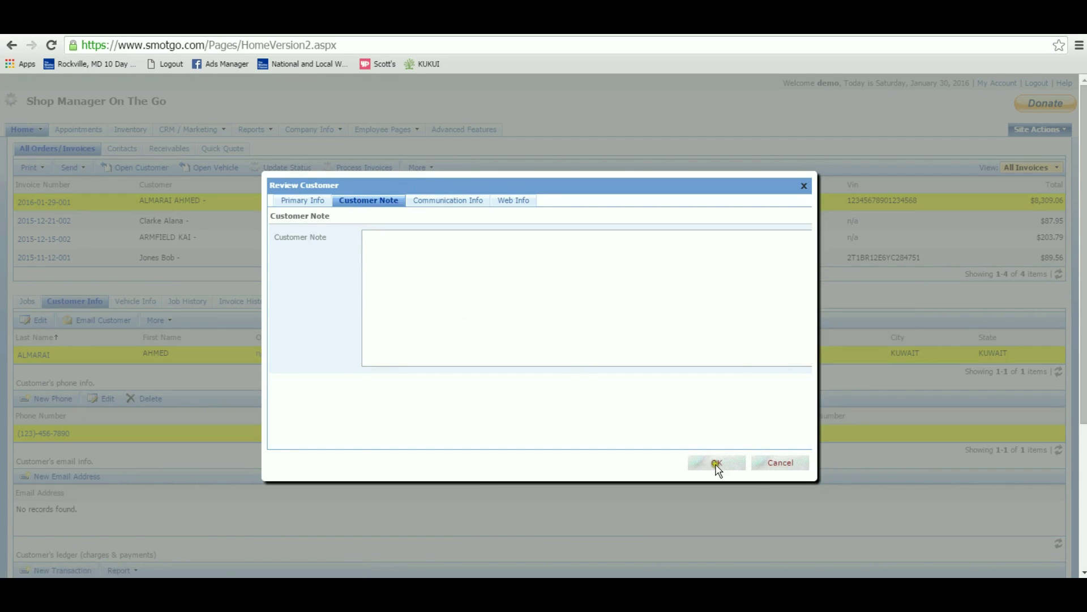
{"action": "left_click", "coordinate": [784, 463]}
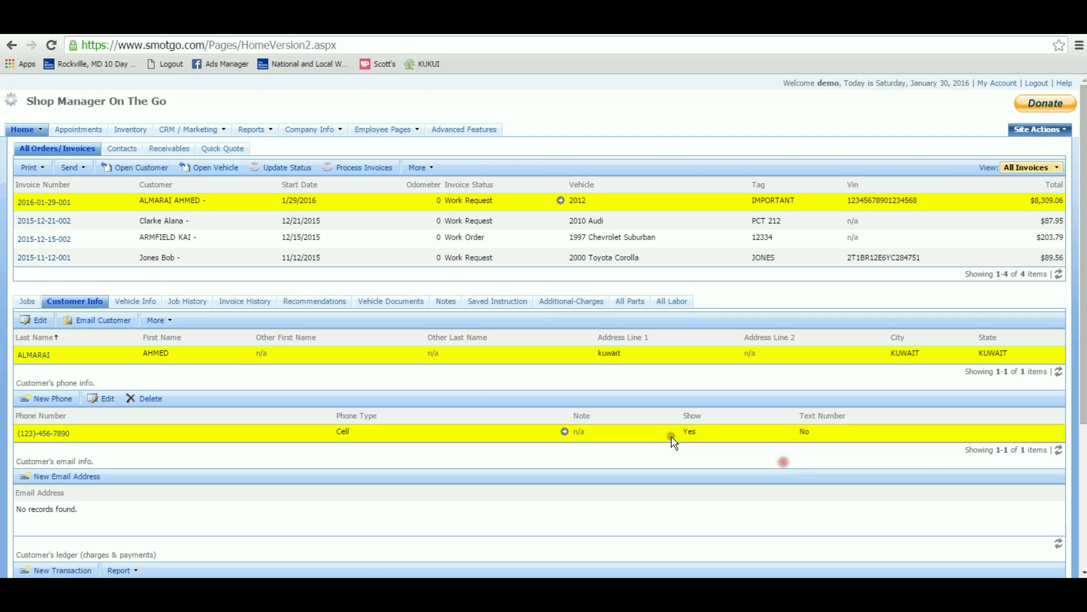
View the vehicle note in the highlighted order's vehicle record and close the record without changes.
{"action": "left_click", "coordinate": [140, 303]}
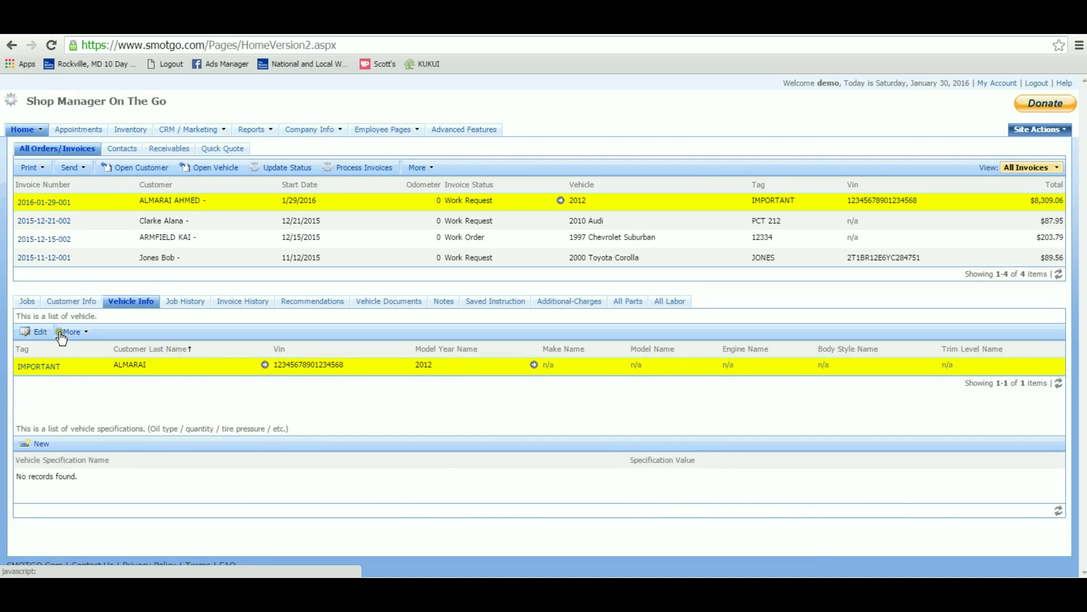
{"action": "left_click", "coordinate": [39, 333]}
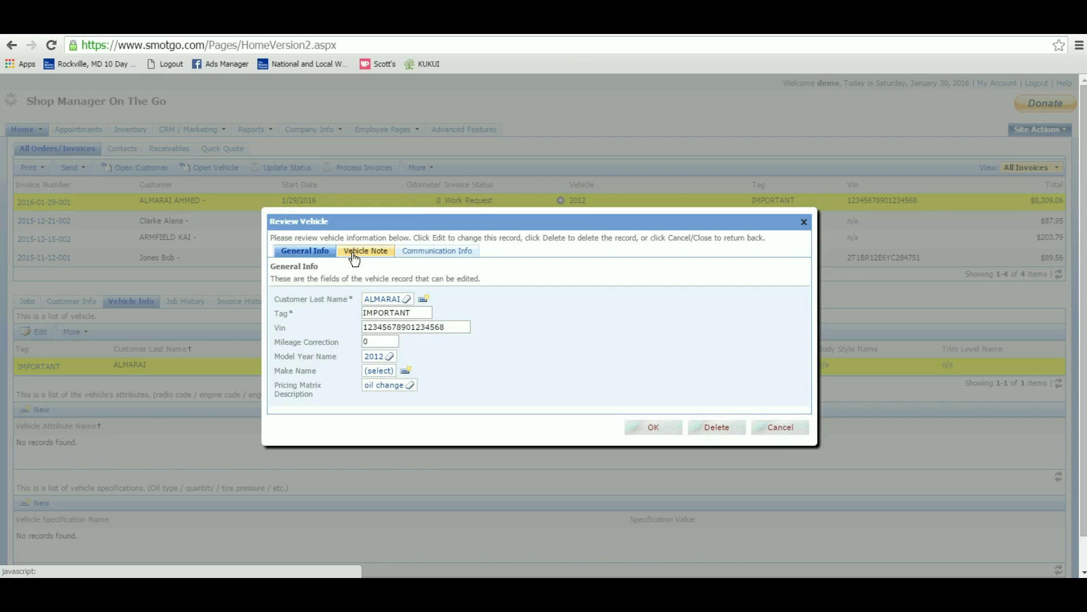
{"action": "left_click", "coordinate": [425, 326]}
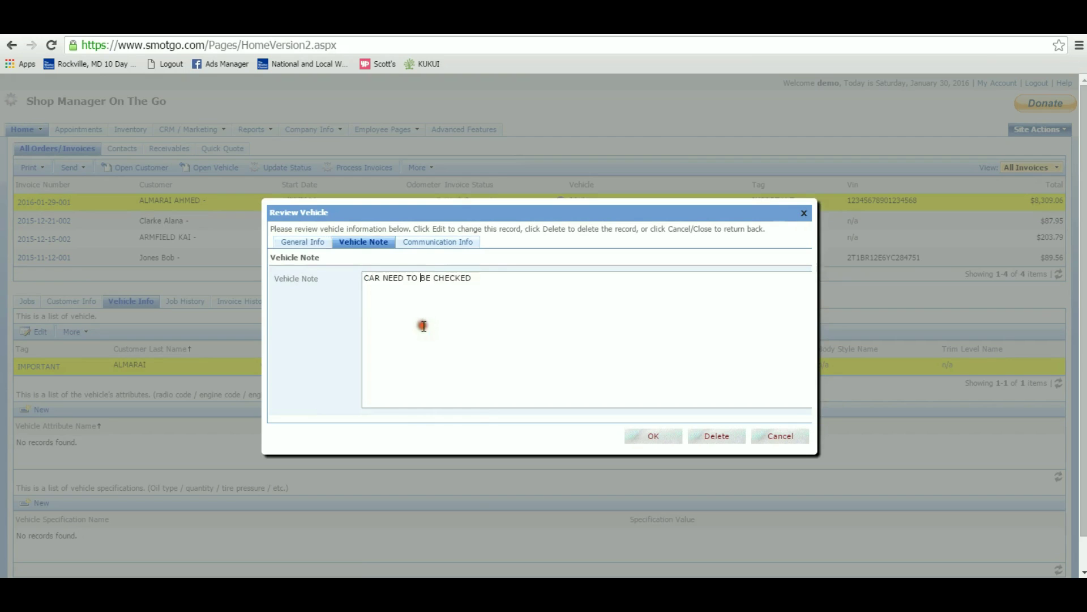
{"action": "right_click", "coordinate": [423, 325]}
{"action": "left_click", "coordinate": [783, 438]}
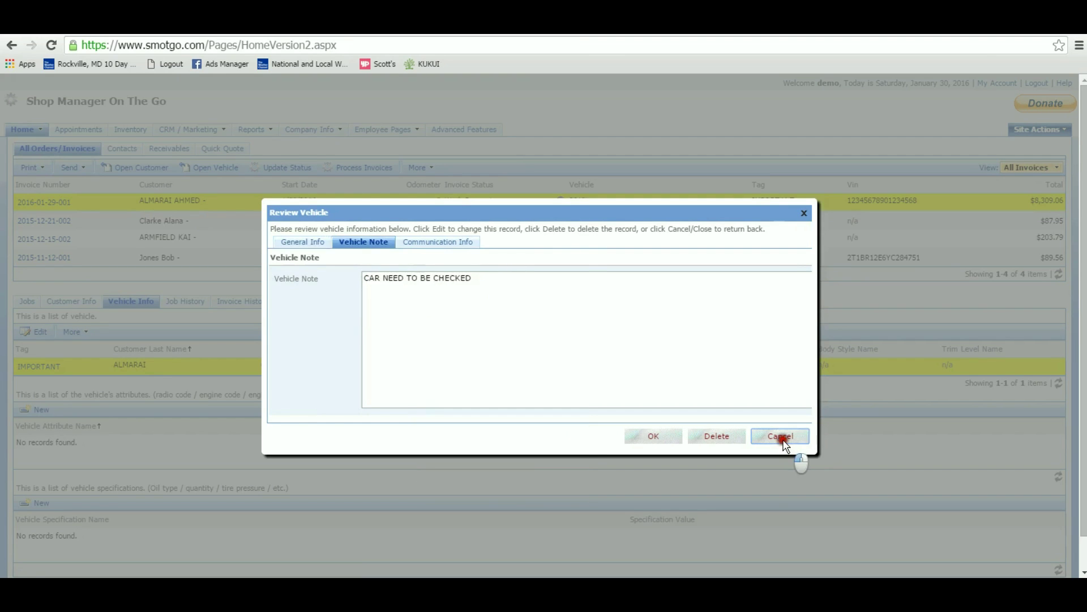